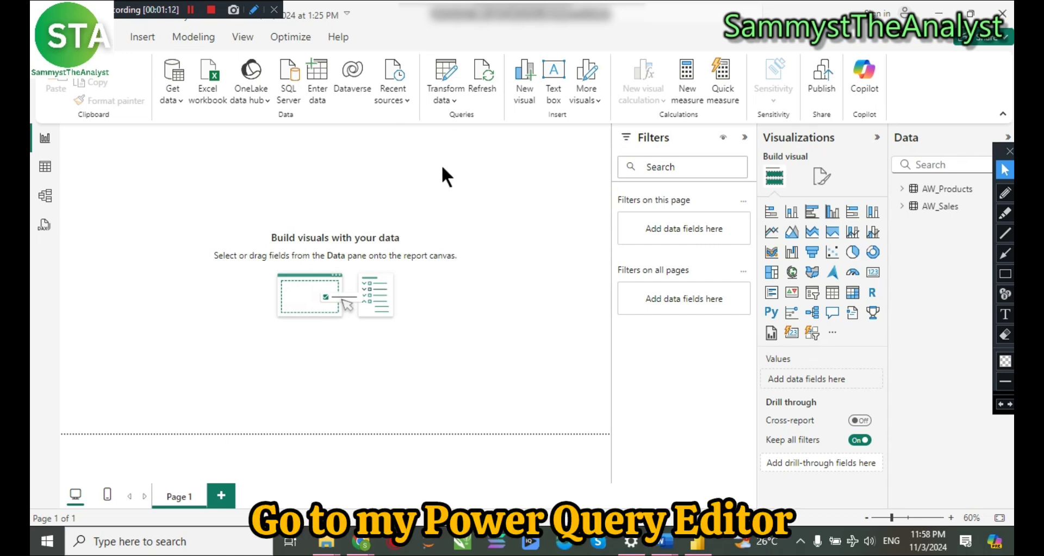
Step: Open the Power Query Editor and collapse the Transform File from AW_Sales query group
click(449, 71)
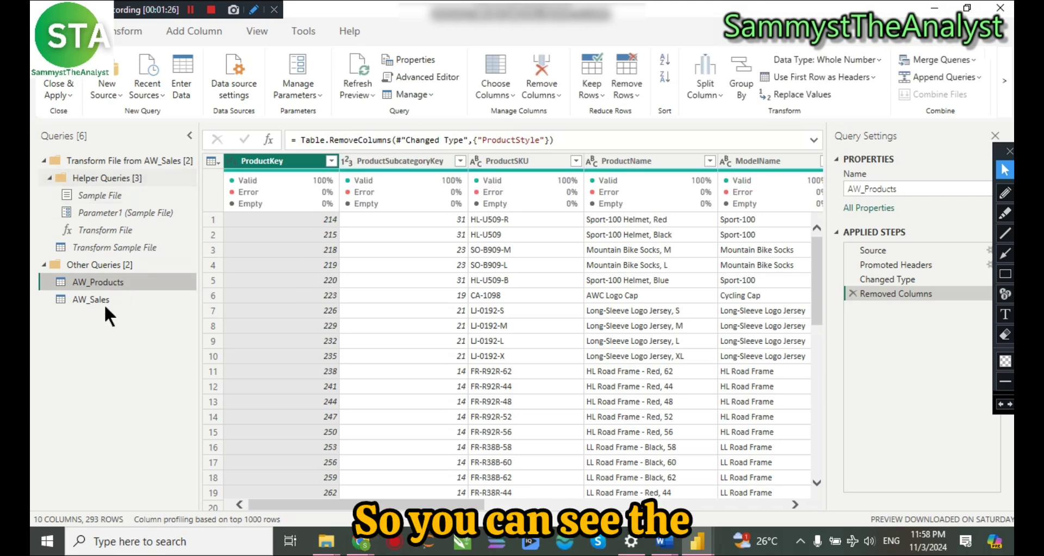
click(43, 159)
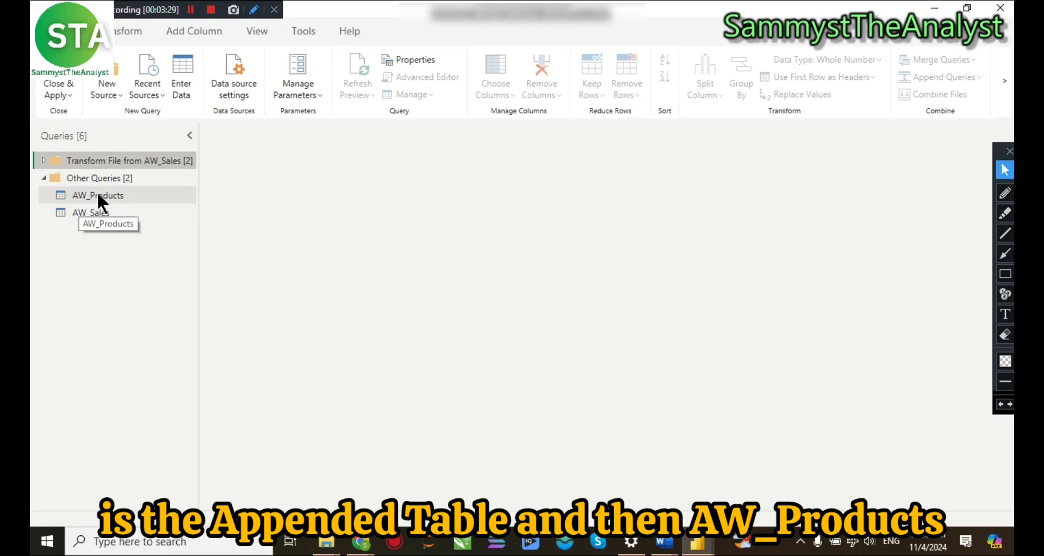
click(239, 82)
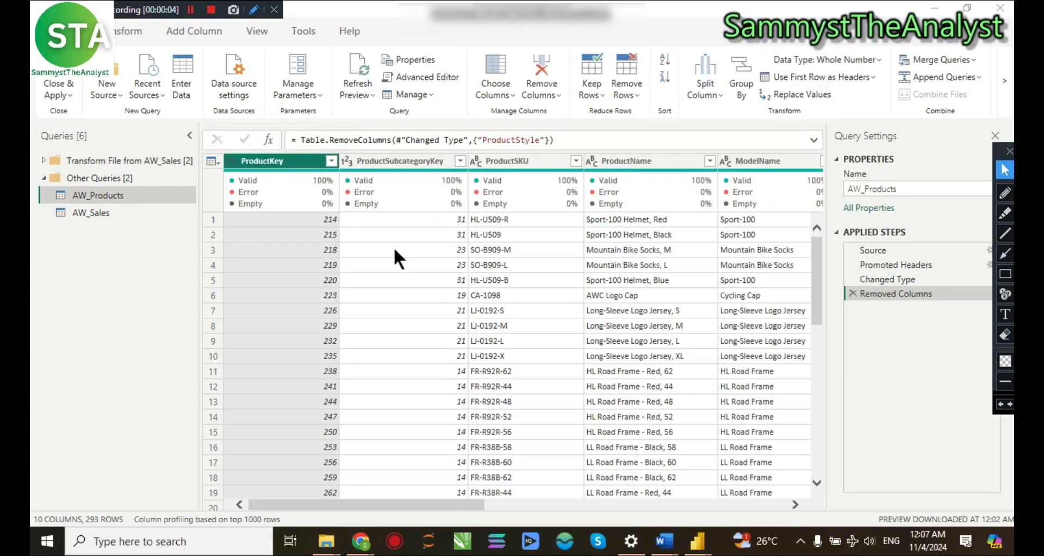
Step: In File Explorer, rename the AdventureWorks_Products file to AdventureWorks_Products2, and refresh the AW_Products query preview in Power Query
mouse_move(335, 543)
click(587, 500)
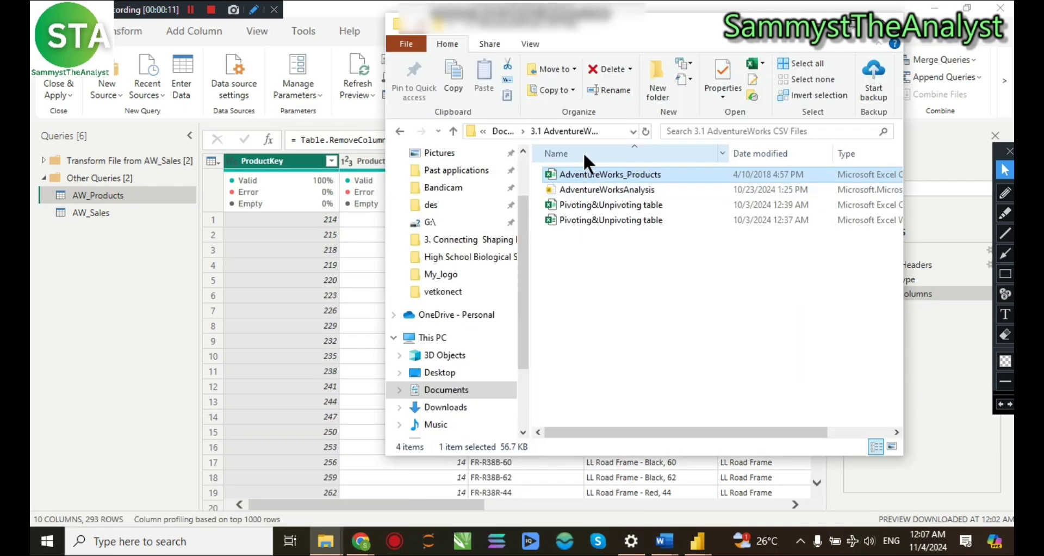
click(662, 175)
click(673, 175)
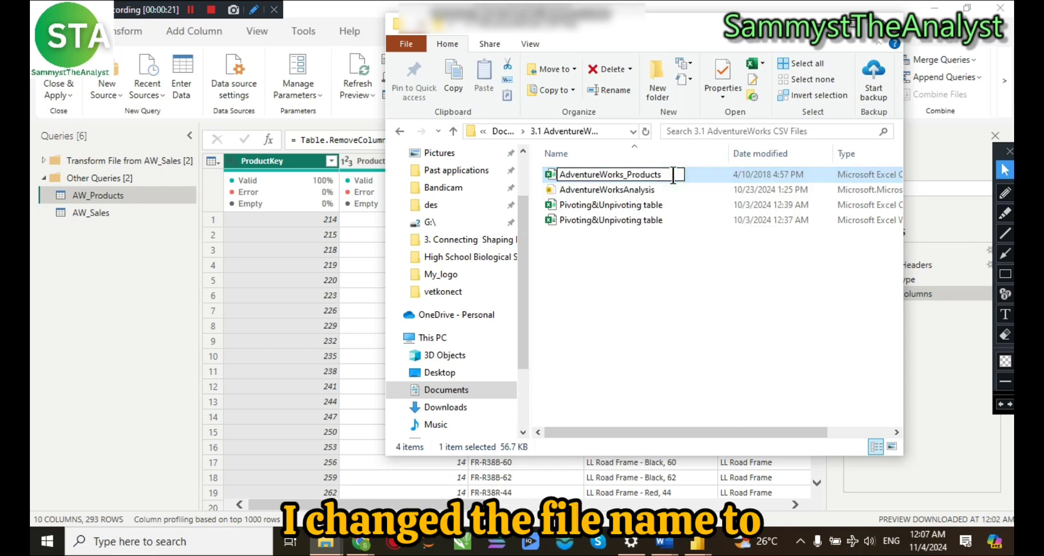
text(2)
key(Return)
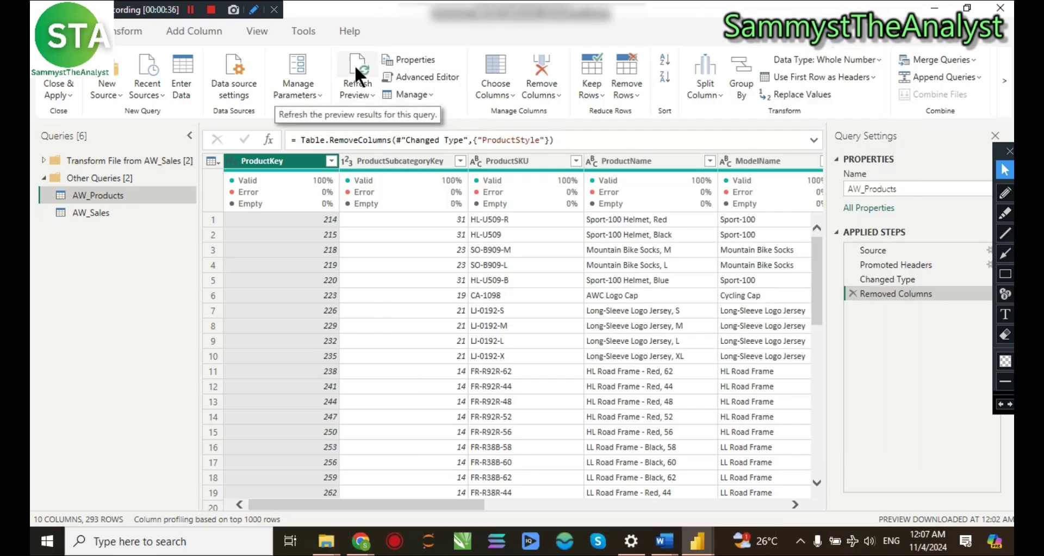
click(356, 74)
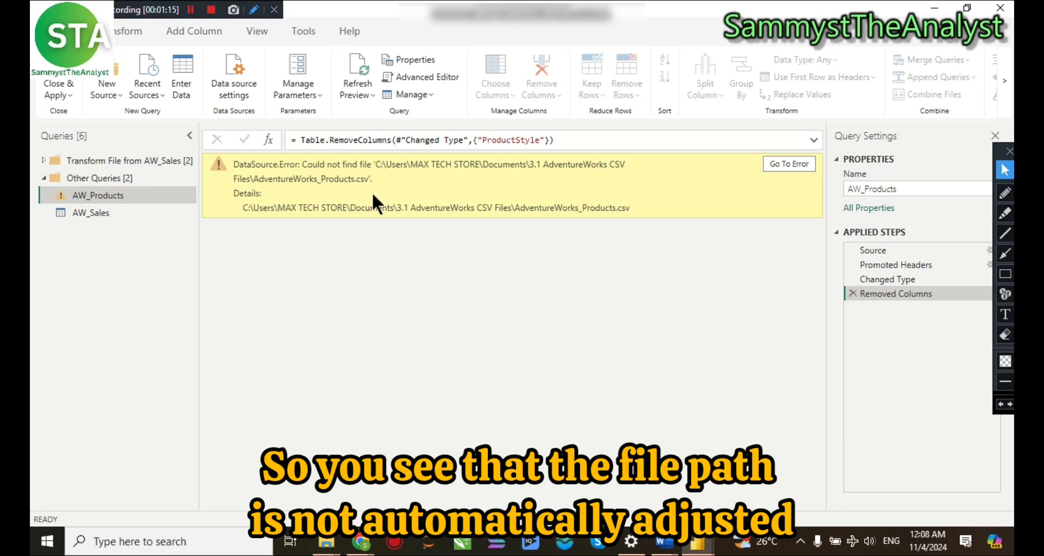
click(1004, 274)
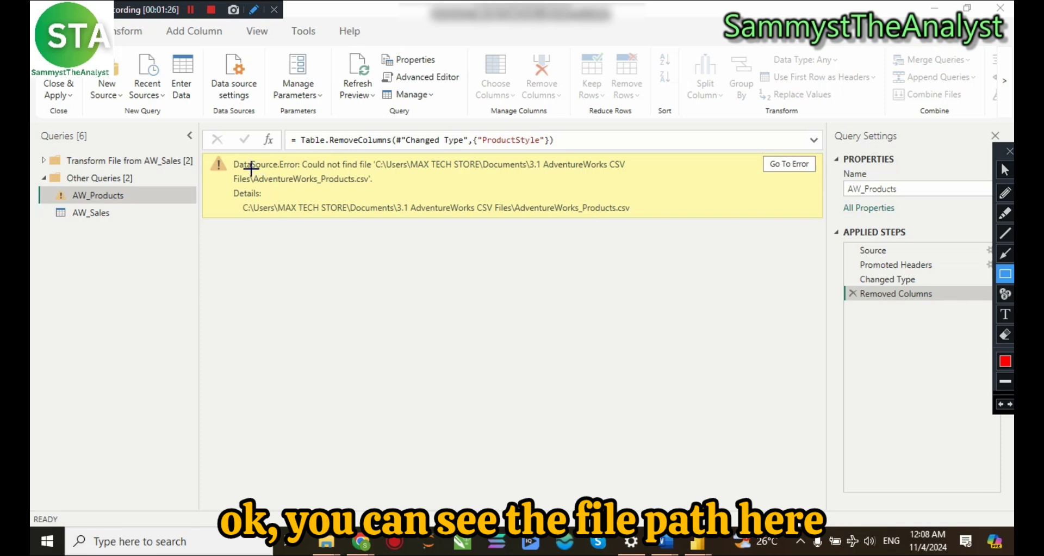
drag(232, 157, 637, 188)
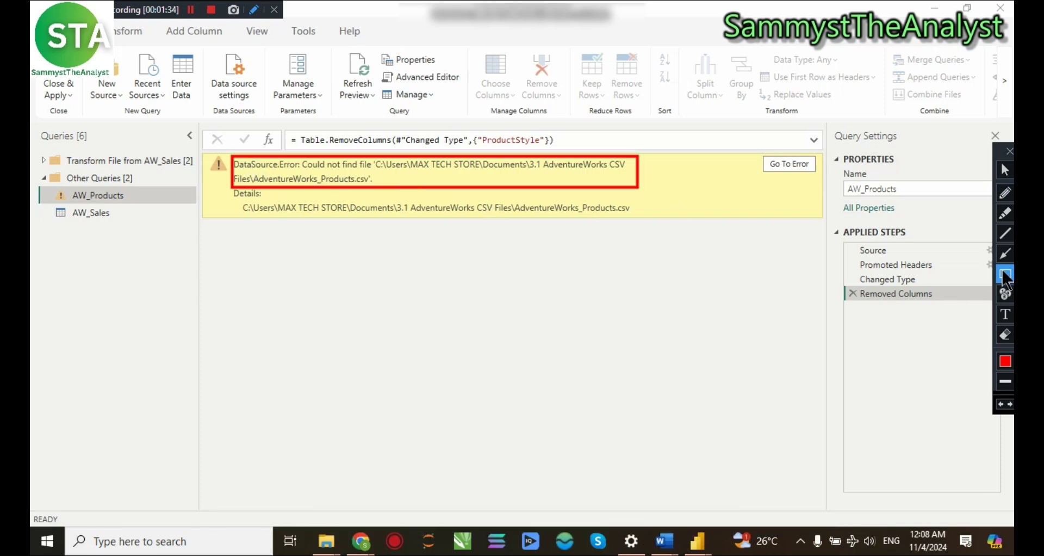
click(1005, 334)
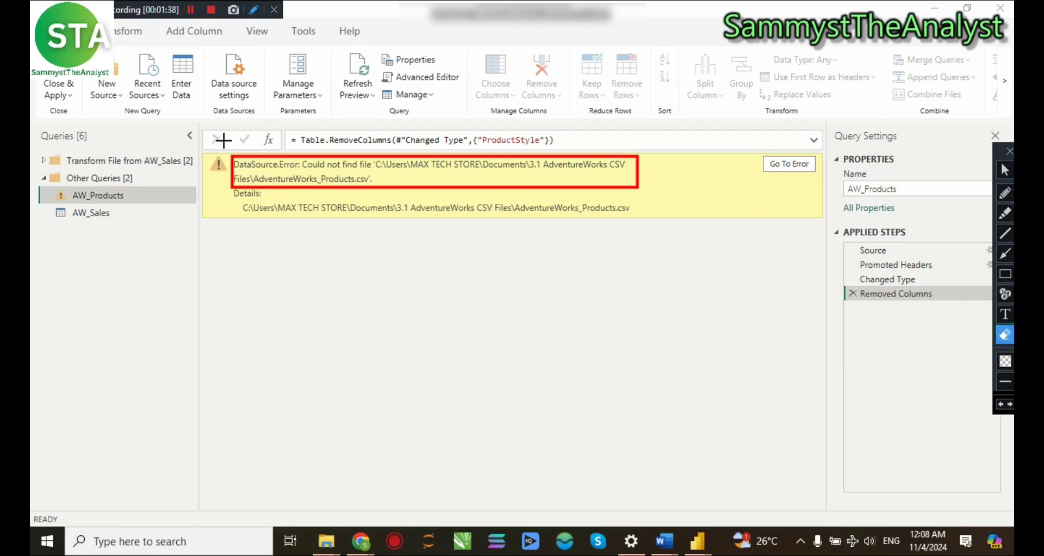
click(655, 199)
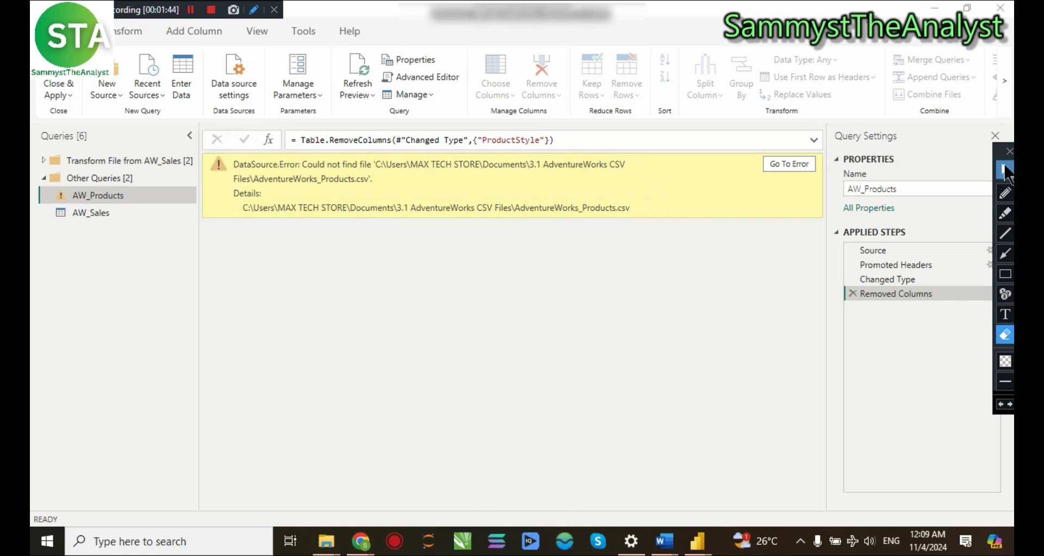
click(1006, 171)
Step: Expand the formula bar to examine the Removed Columns step's formula, and collapse it again
click(813, 139)
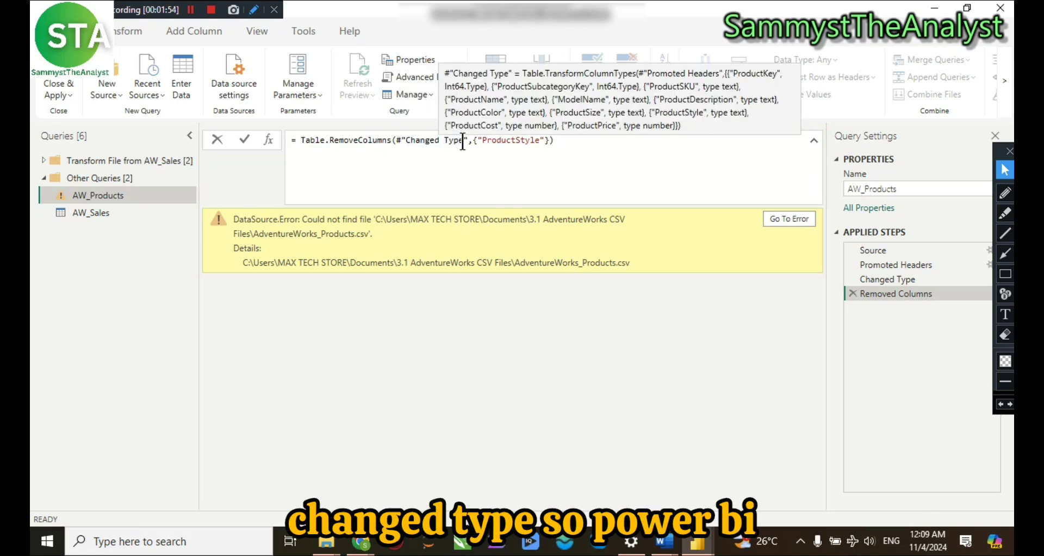
mouse_move(405, 144)
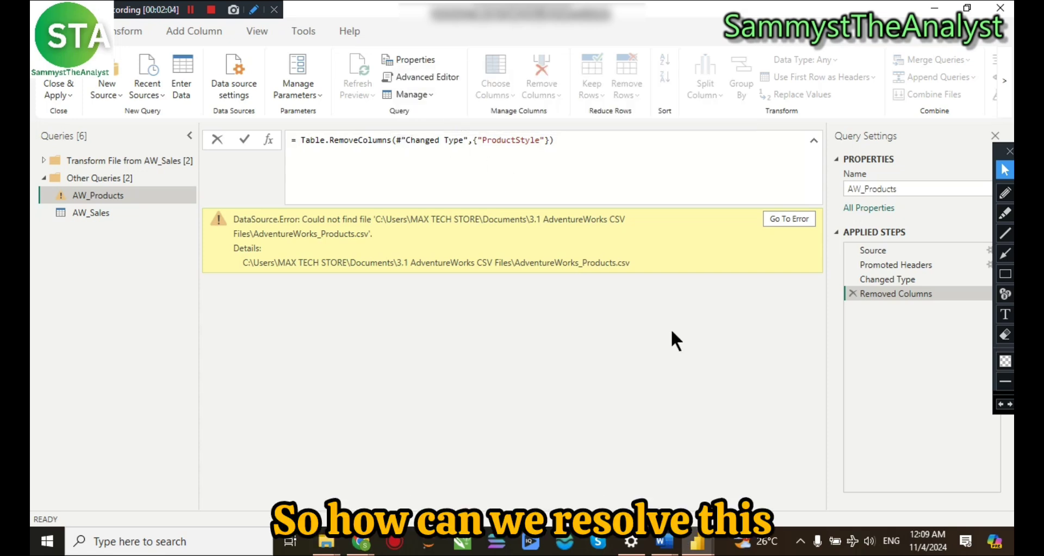
click(814, 140)
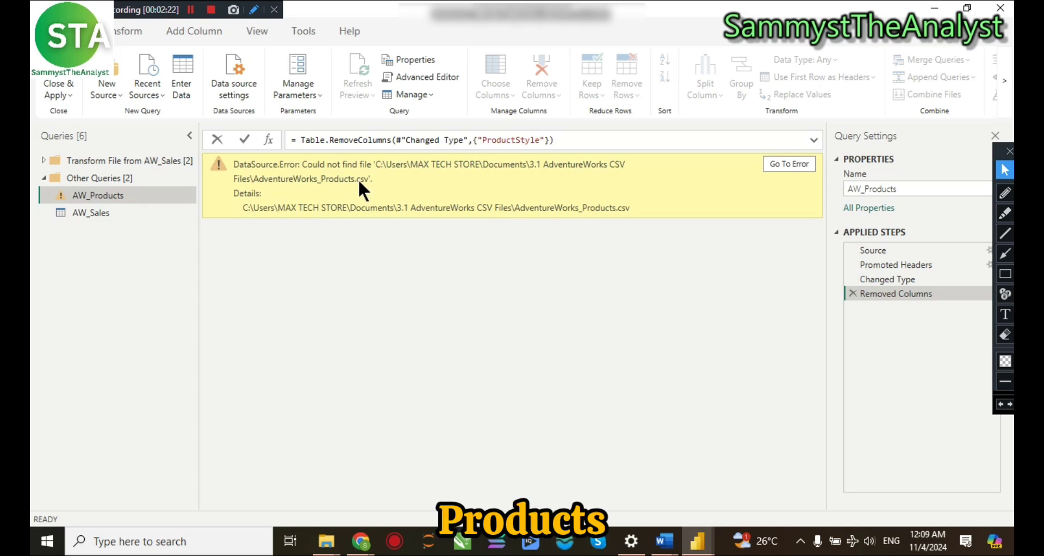
Step: Change the products CSV data source to AdventureWorks_Products2 in the 3.1 AdventureWorks CSV Files folder under Documents
click(236, 69)
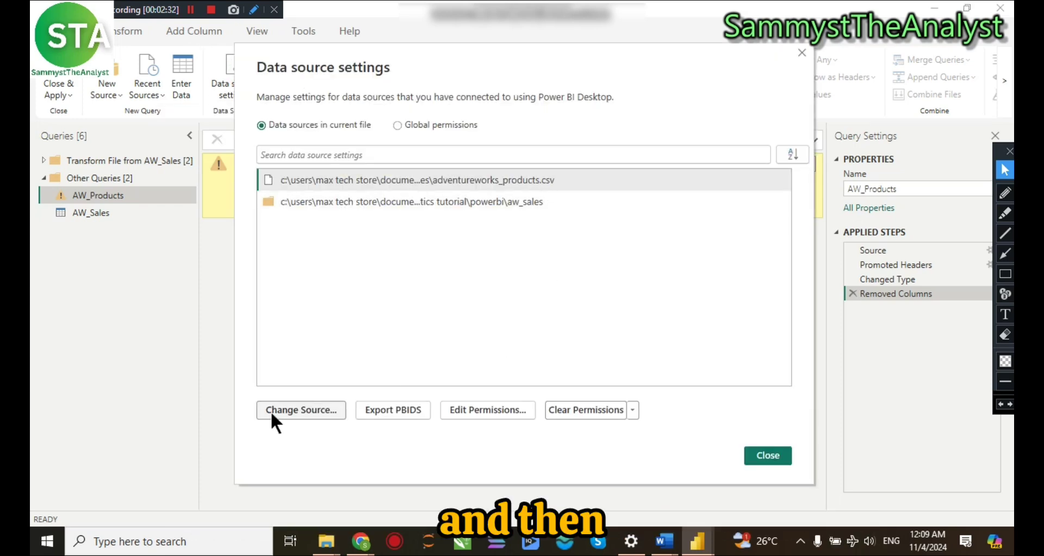
click(301, 409)
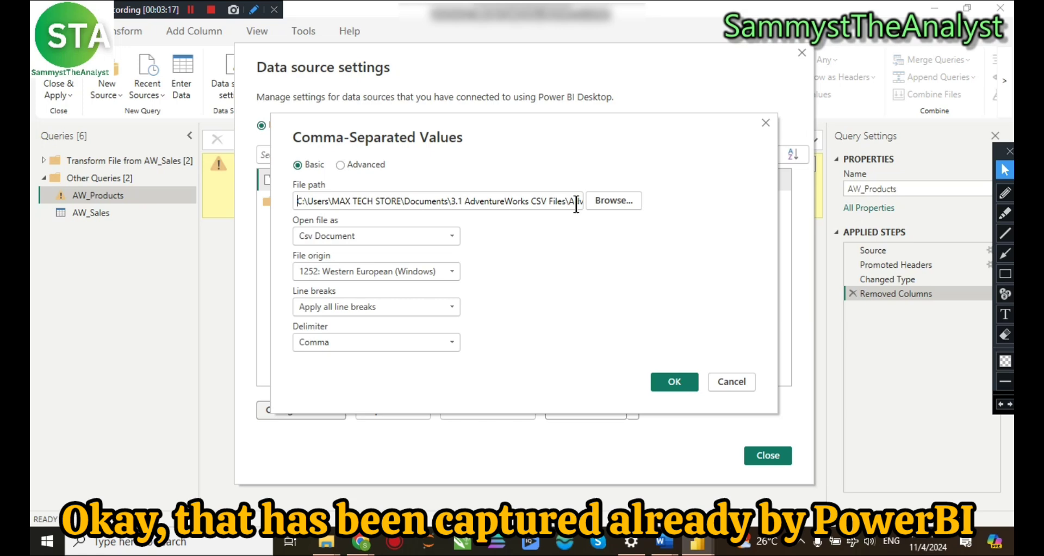
click(613, 205)
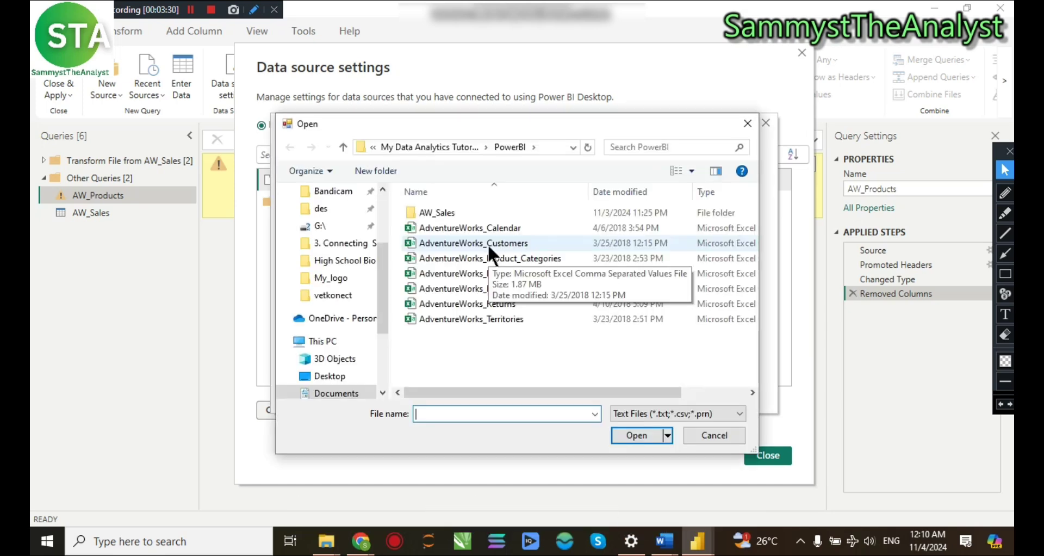
click(429, 147)
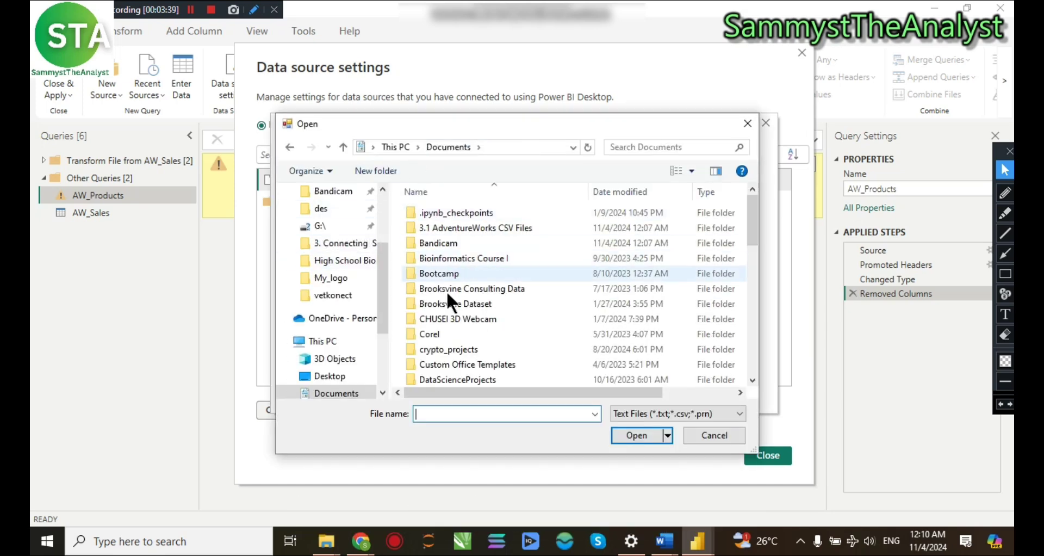
double_click(459, 228)
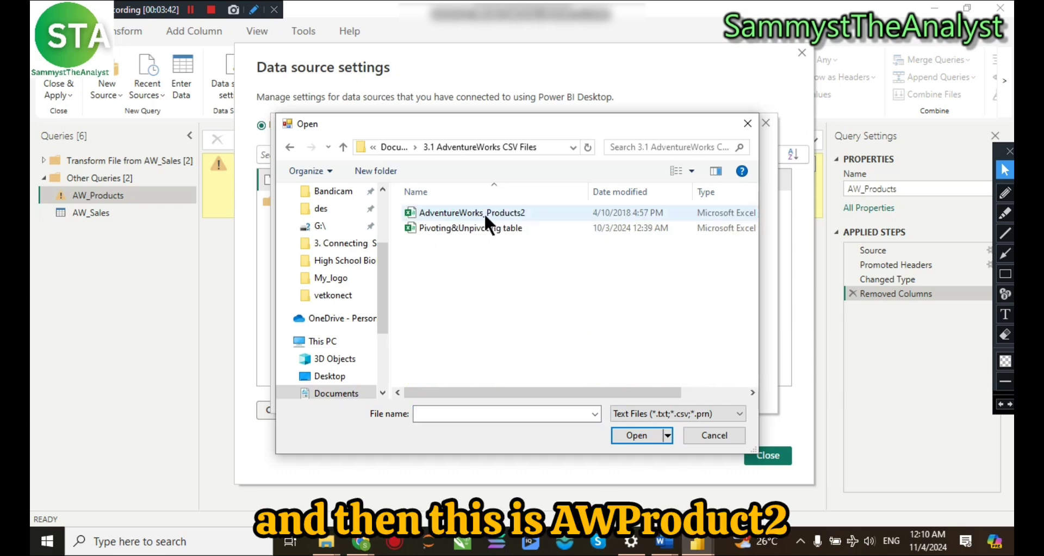
click(507, 212)
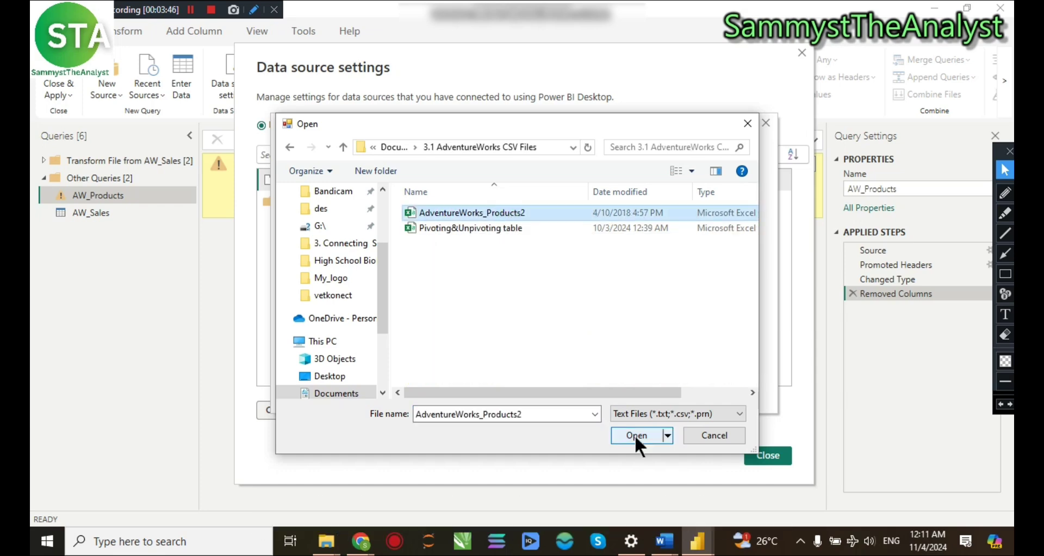
click(635, 435)
click(670, 382)
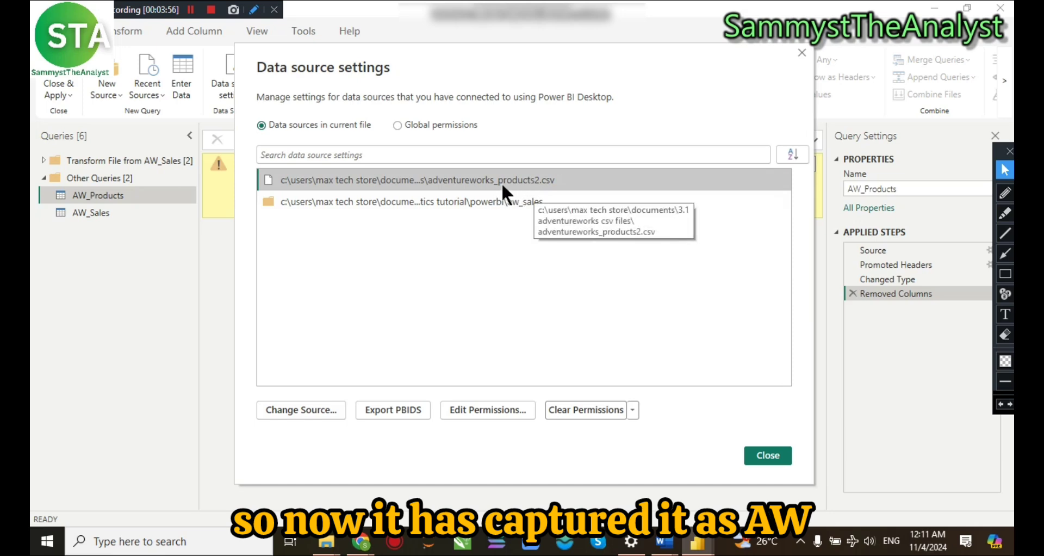
click(768, 456)
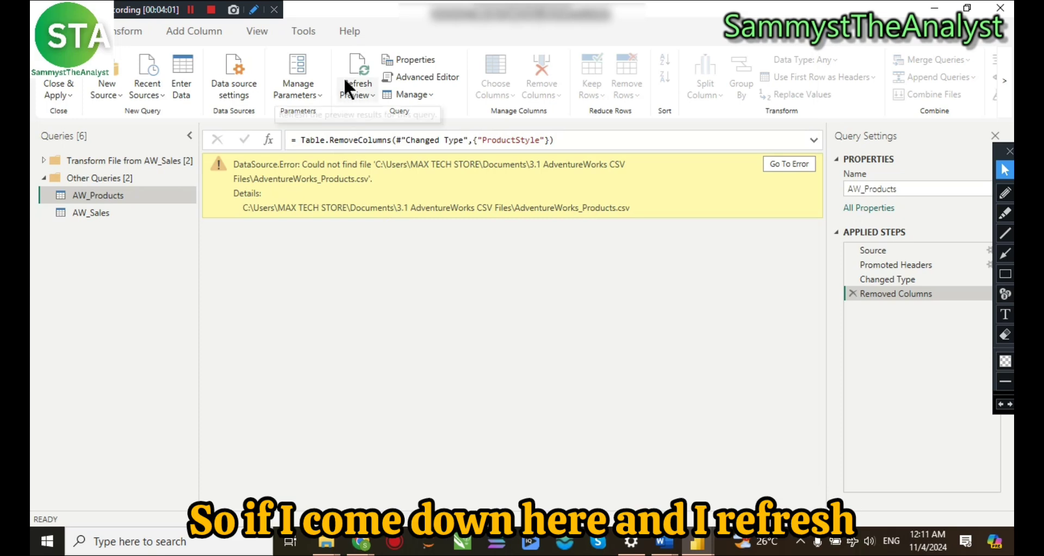
Step: Refresh the AW_Products query preview and look through its product rows
click(359, 66)
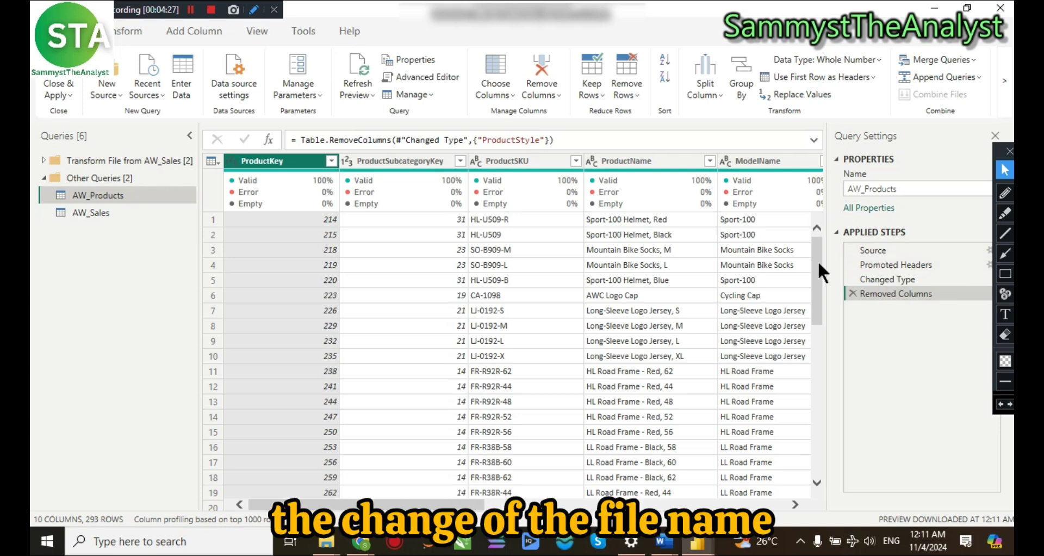
drag(817, 259, 818, 426)
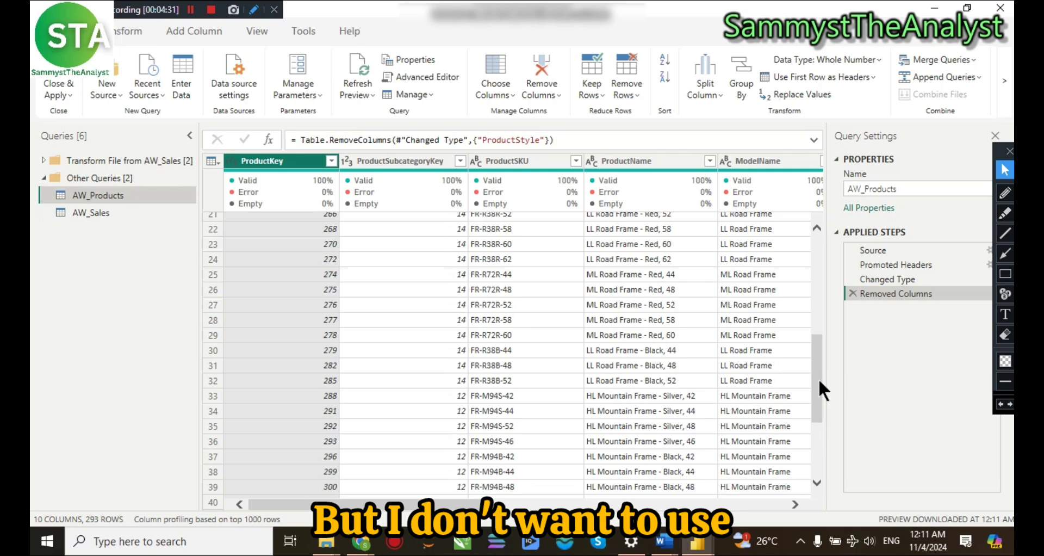
drag(819, 381, 819, 447)
drag(816, 389, 818, 451)
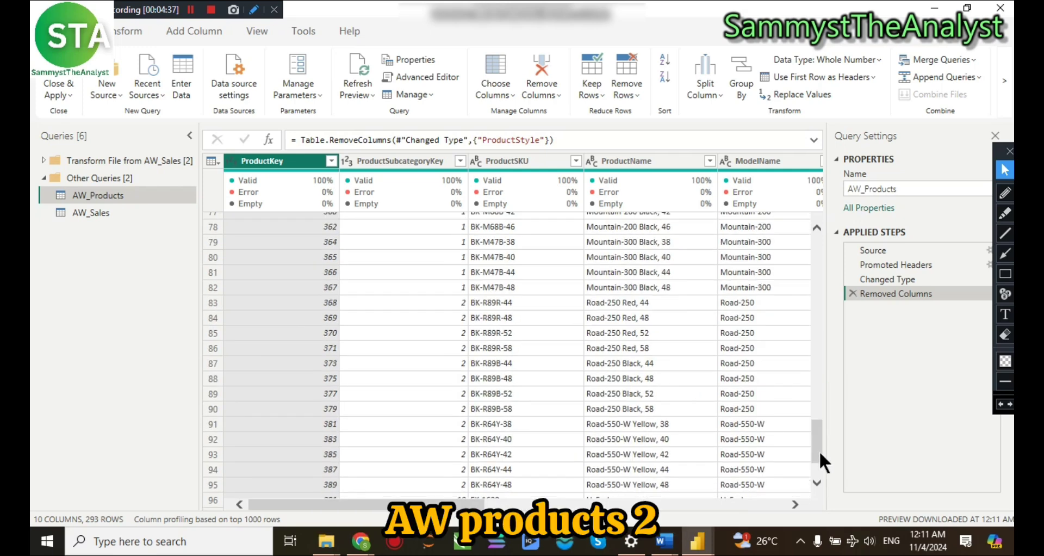
Step: In File Explorer, rename AdventureWorks_Products2 back to AdventureWorks_Products and close the folder window
mouse_move(325, 541)
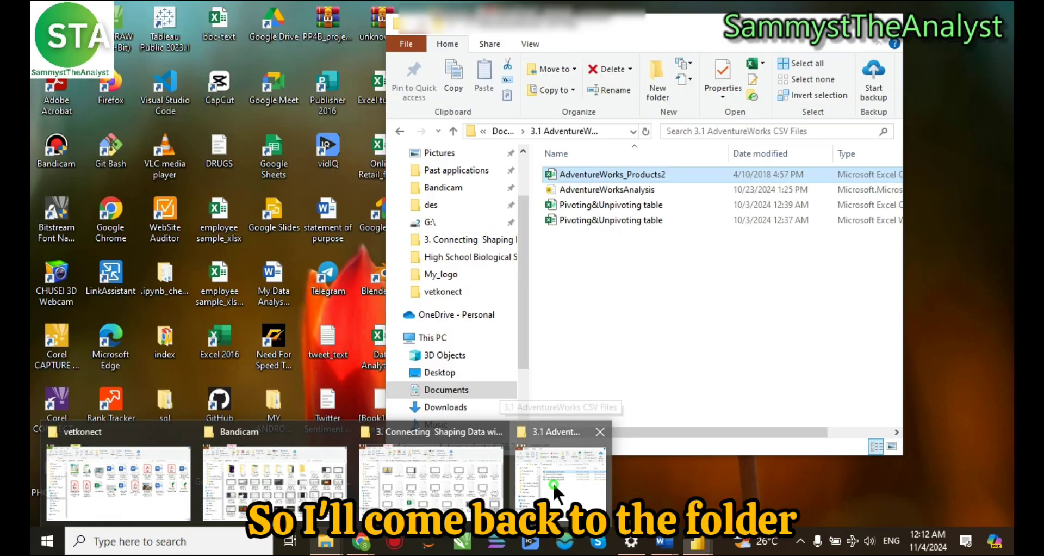
click(552, 481)
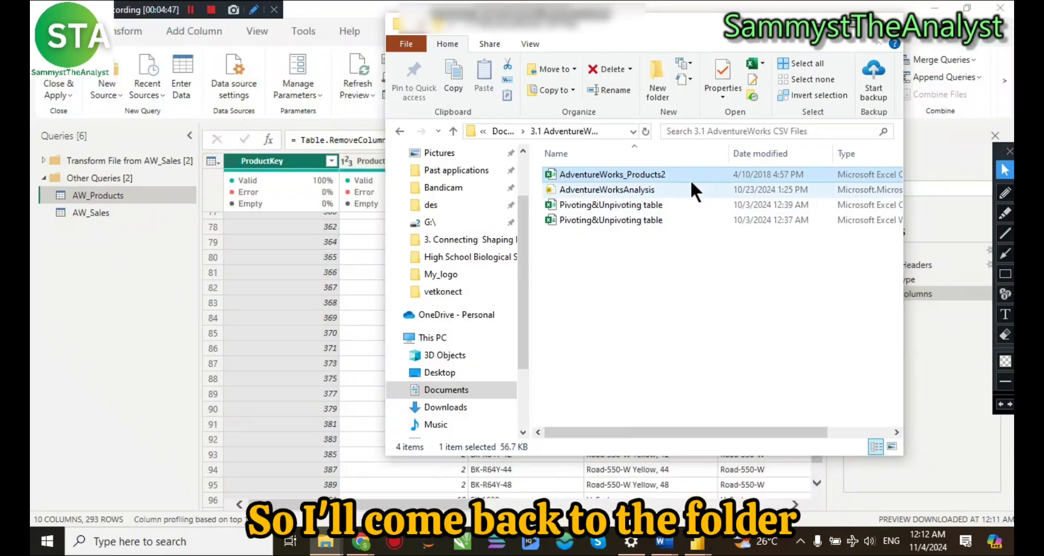
click(664, 171)
click(675, 173)
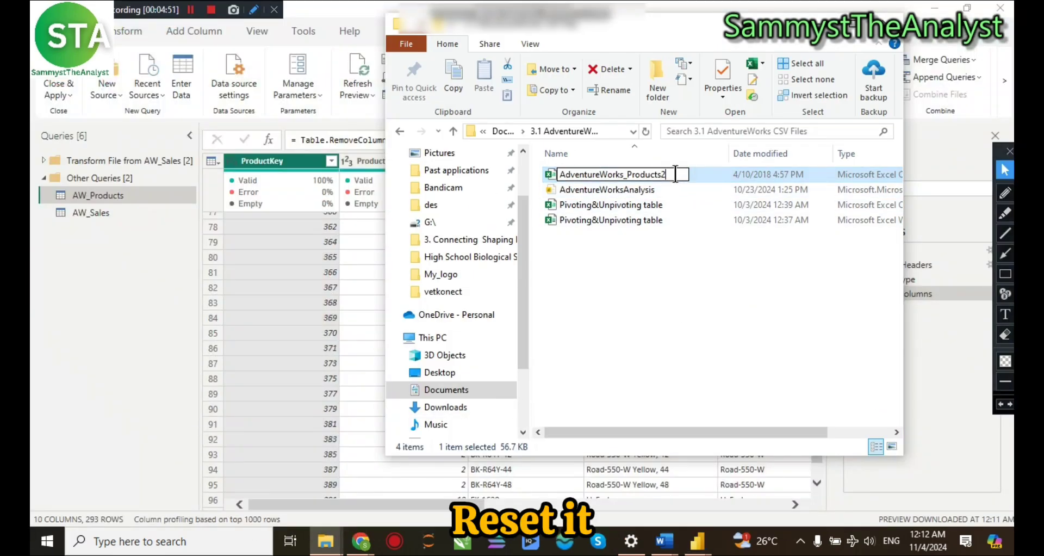
key(BackSpace)
click(729, 321)
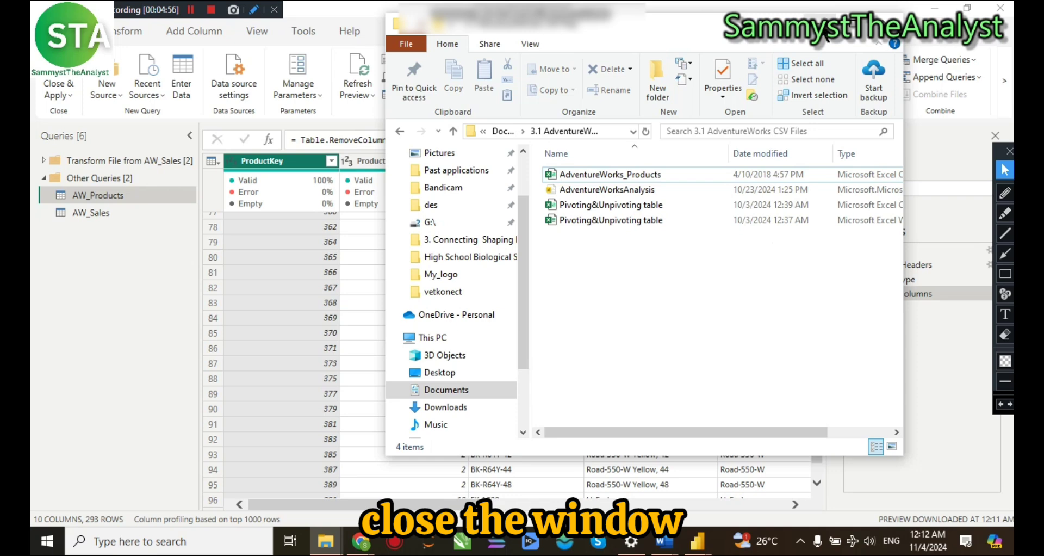
click(890, 12)
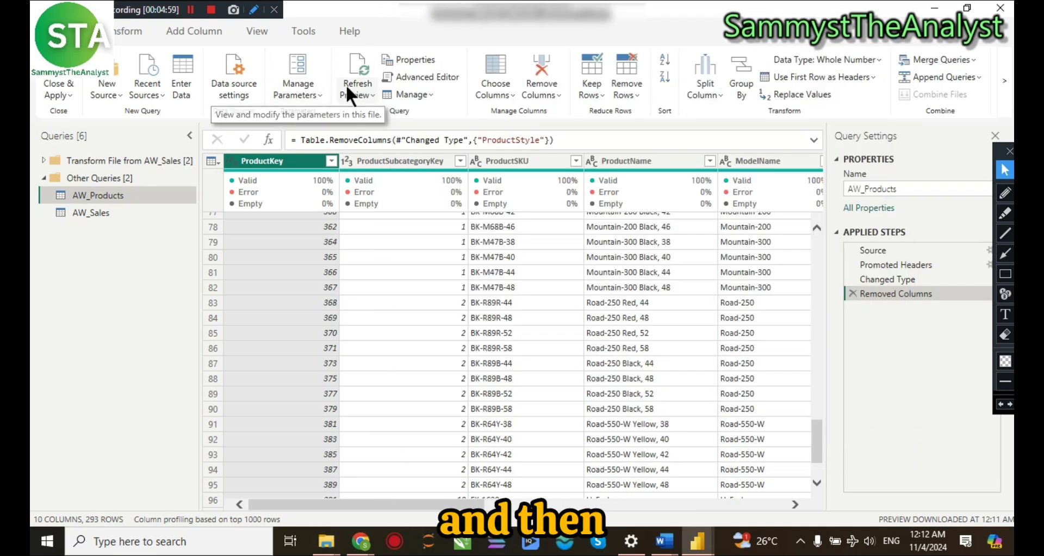
Step: Point the products CSV data source to AdventureWorks_Products and refresh the AW_Products query preview
click(230, 75)
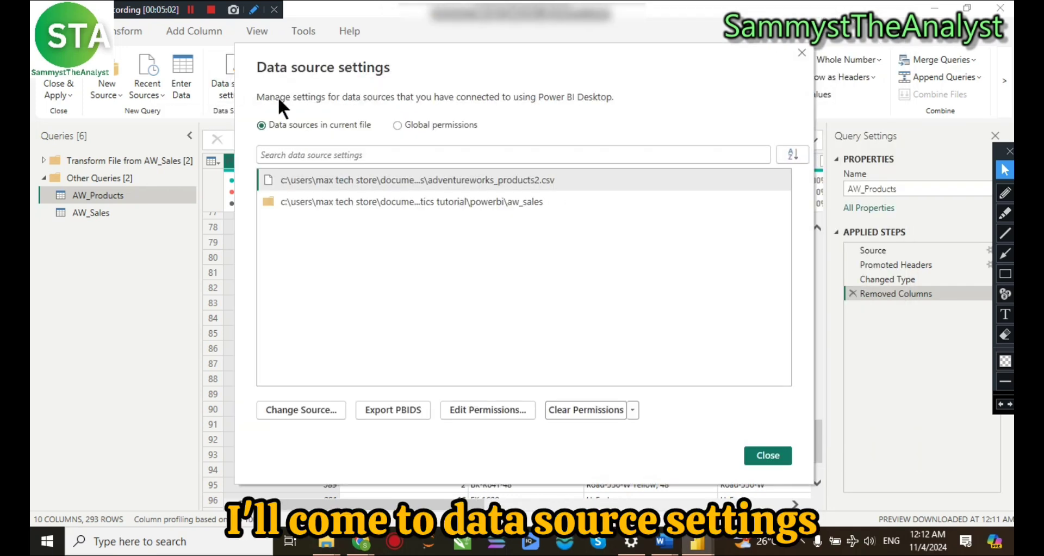
click(305, 408)
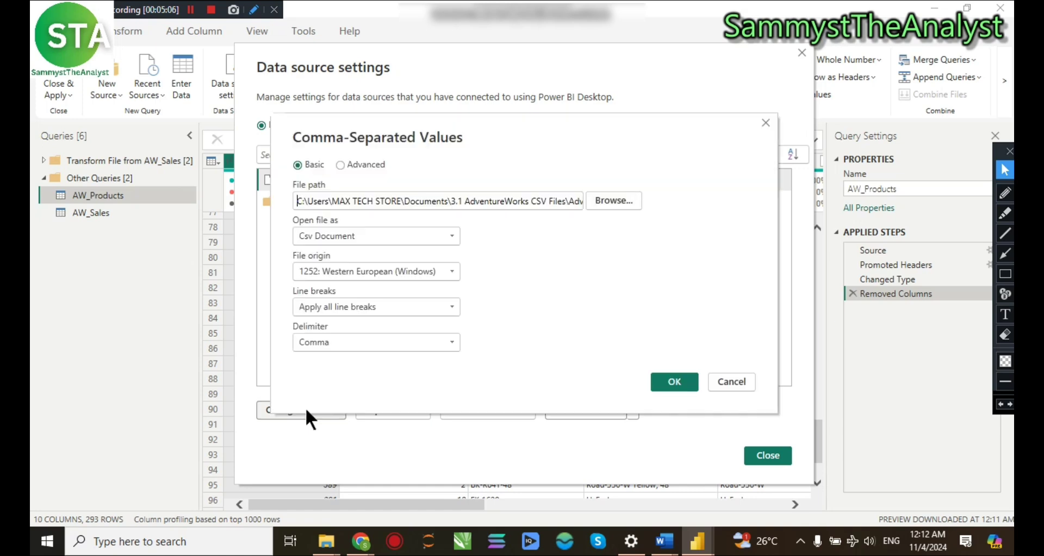
click(612, 200)
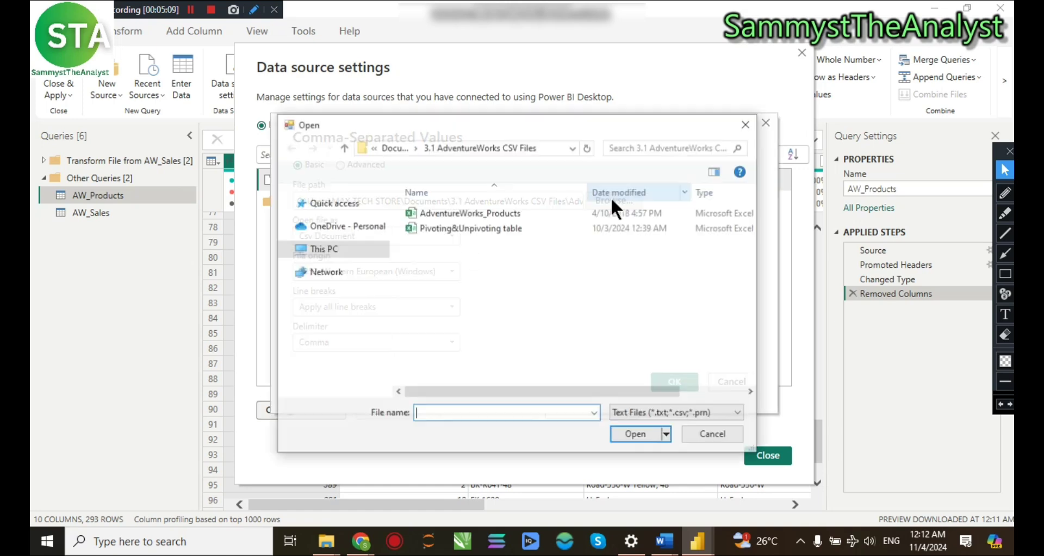
click(503, 212)
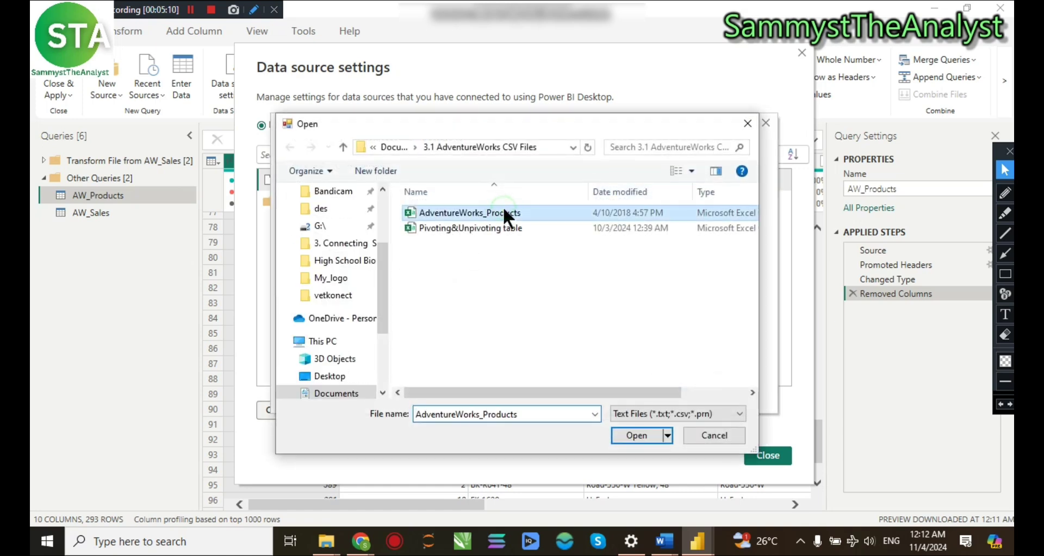
click(639, 435)
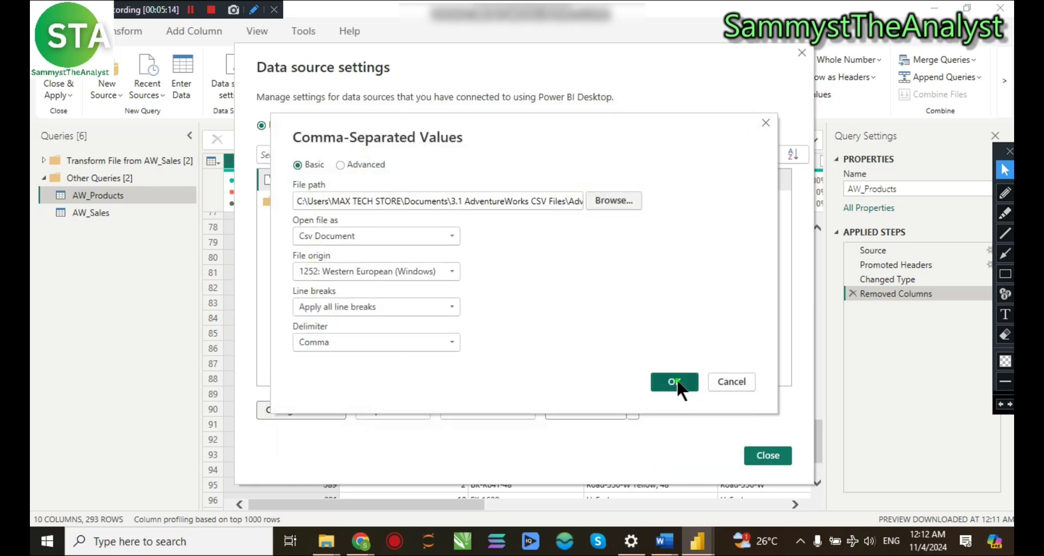
click(676, 382)
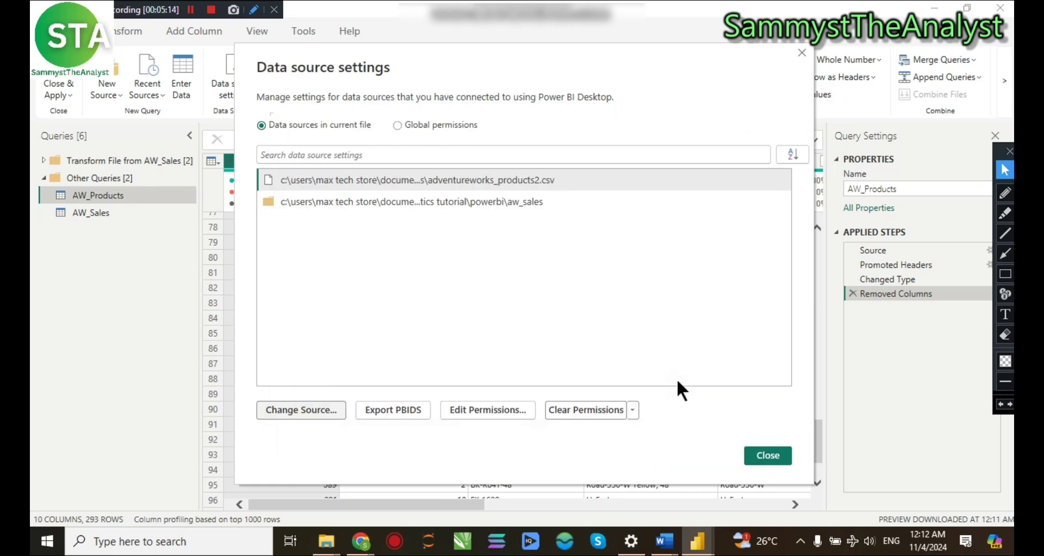
click(767, 455)
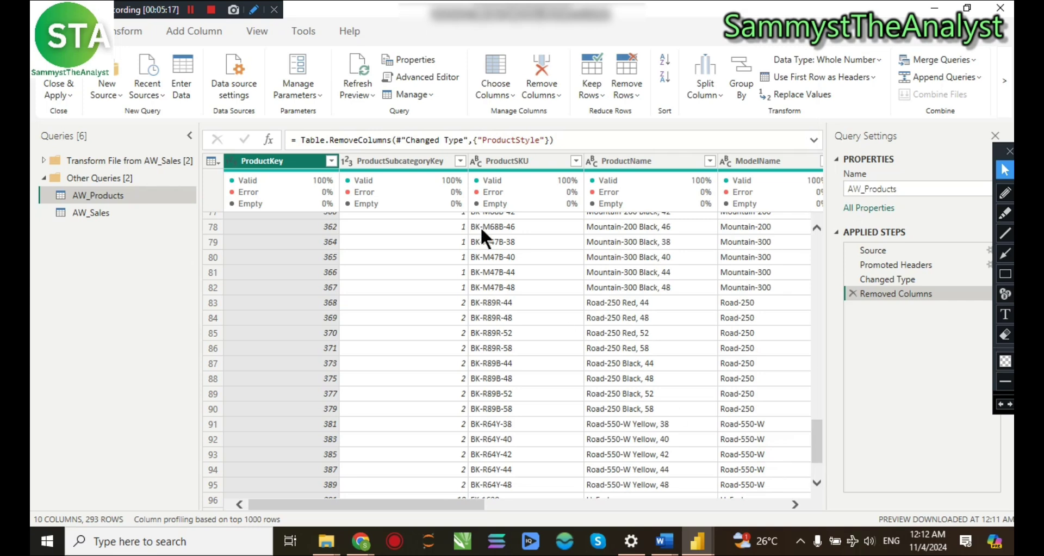
click(360, 59)
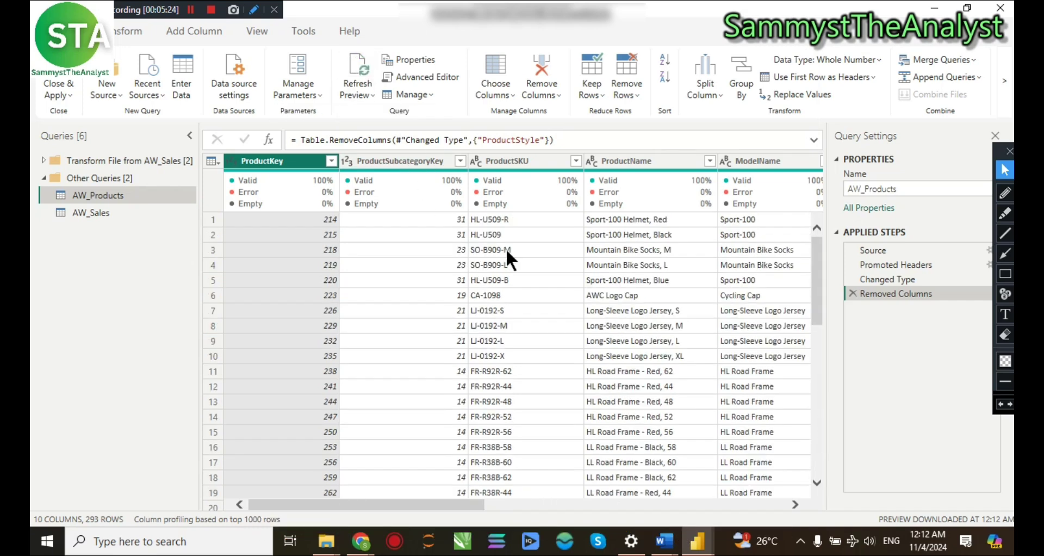